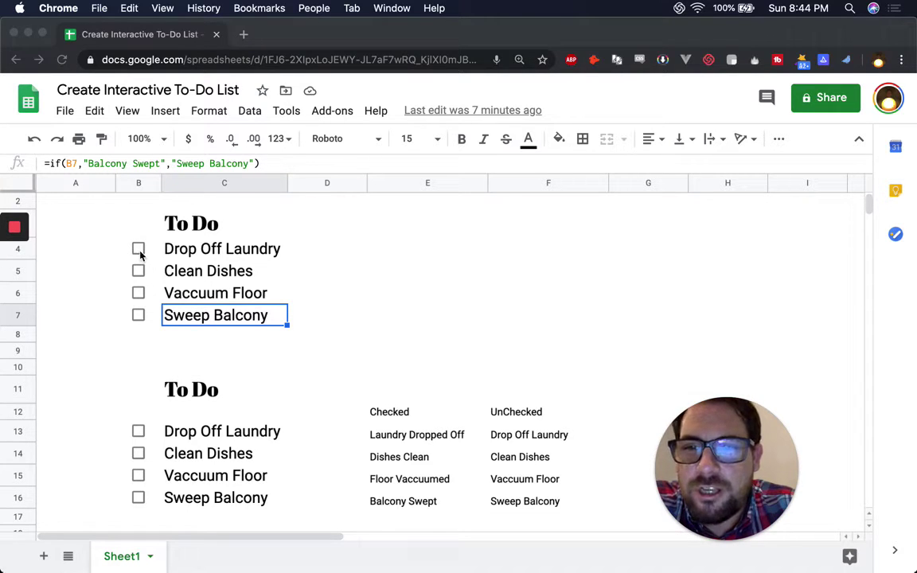
Test the checkboxes in B4:B6 by ticking each one and clearing them all again.
{"action": "left_click", "coordinate": [169, 249]}
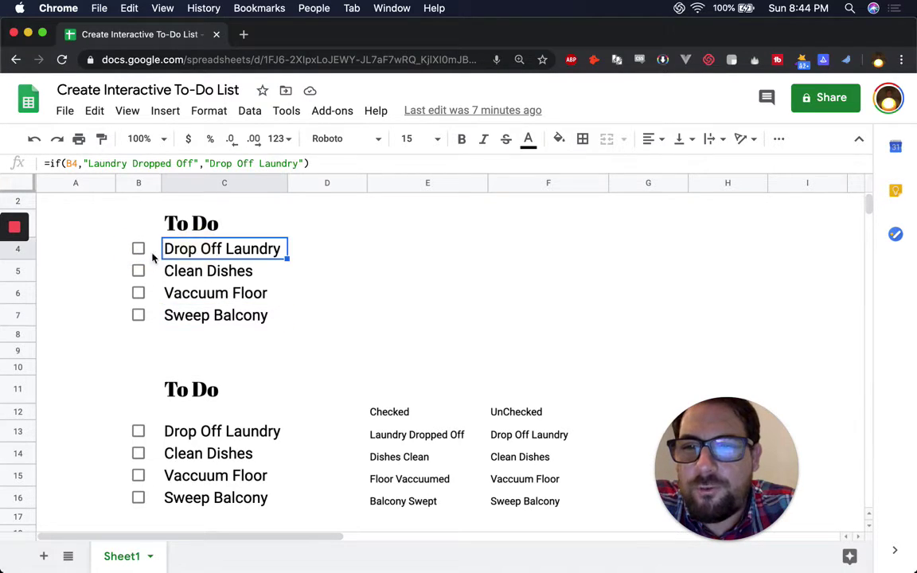
{"action": "left_click", "coordinate": [140, 250]}
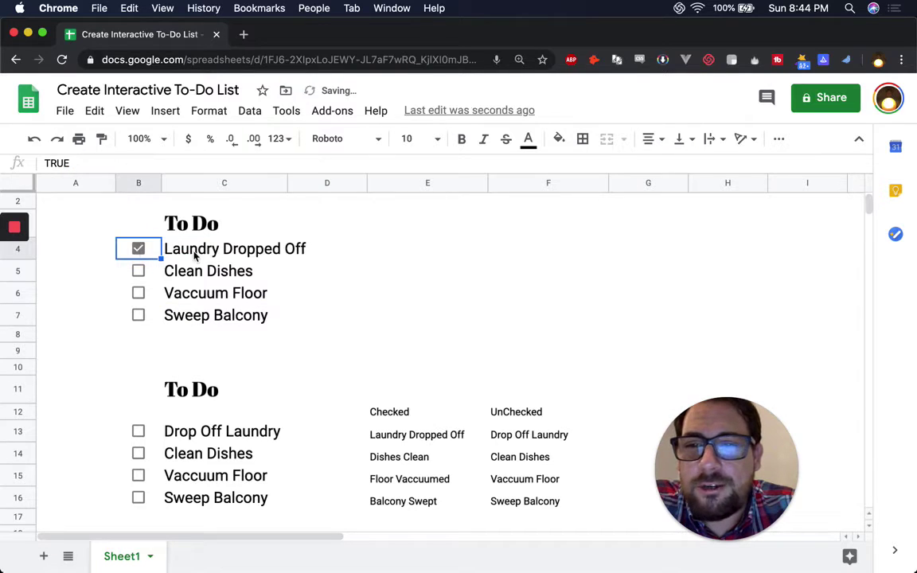
{"action": "left_click", "coordinate": [138, 271]}
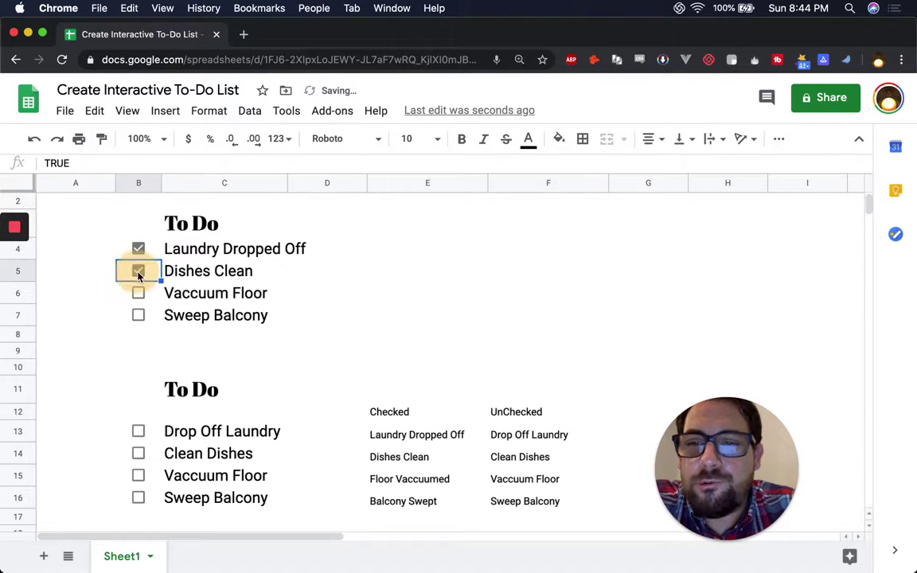
{"action": "left_click", "coordinate": [139, 293]}
{"action": "left_click", "coordinate": [138, 293]}
{"action": "left_click", "coordinate": [139, 270]}
{"action": "left_click", "coordinate": [139, 252]}
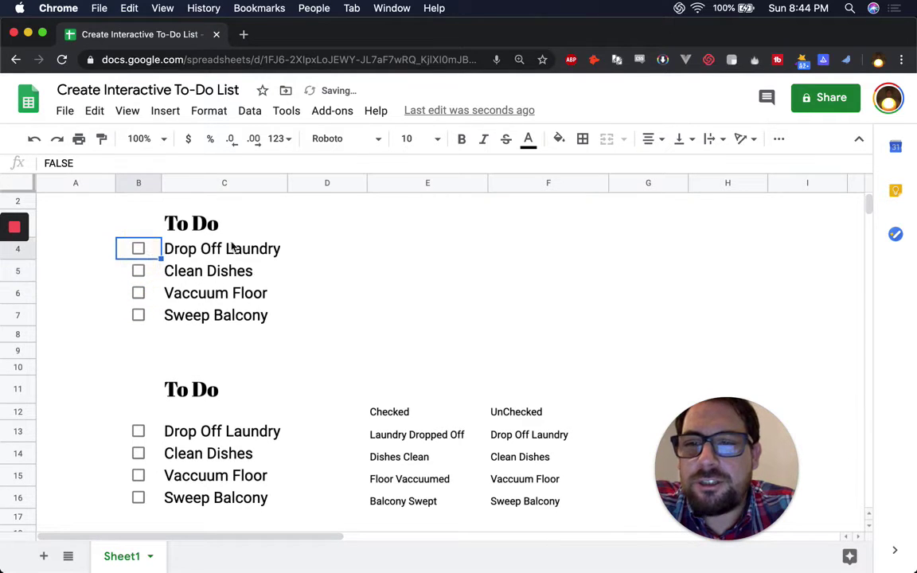
Copy the "To Do" heading from above the first task list into cell E3.
{"action": "mouse_move", "coordinate": [11, 259]}
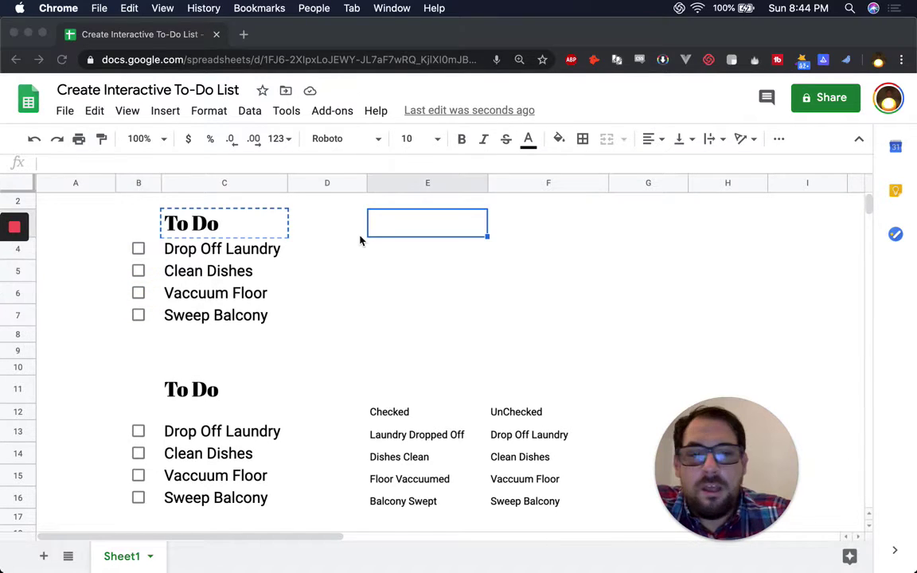
{"action": "left_click", "coordinate": [405, 229]}
{"action": "left_click", "coordinate": [405, 227]}
{"action": "key", "text": "ctrl+shift+v"}
{"action": "key", "text": "ctrl+v"}
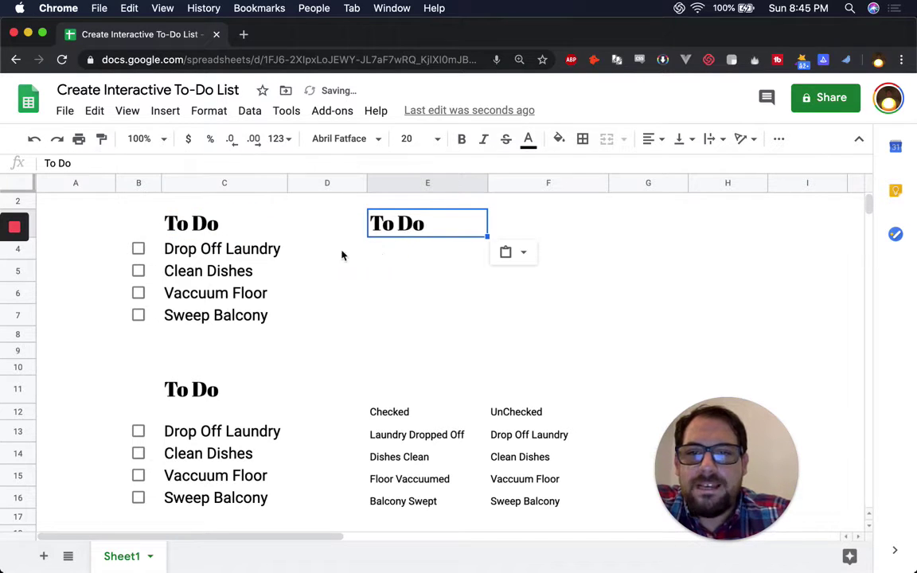
Insert checkboxes in cells D4:D7 for the new list.
{"action": "left_click", "coordinate": [268, 247]}
{"action": "left_click", "coordinate": [334, 249]}
{"action": "left_click_drag", "start_coordinate": [334, 296], "coordinate": [327, 318]}
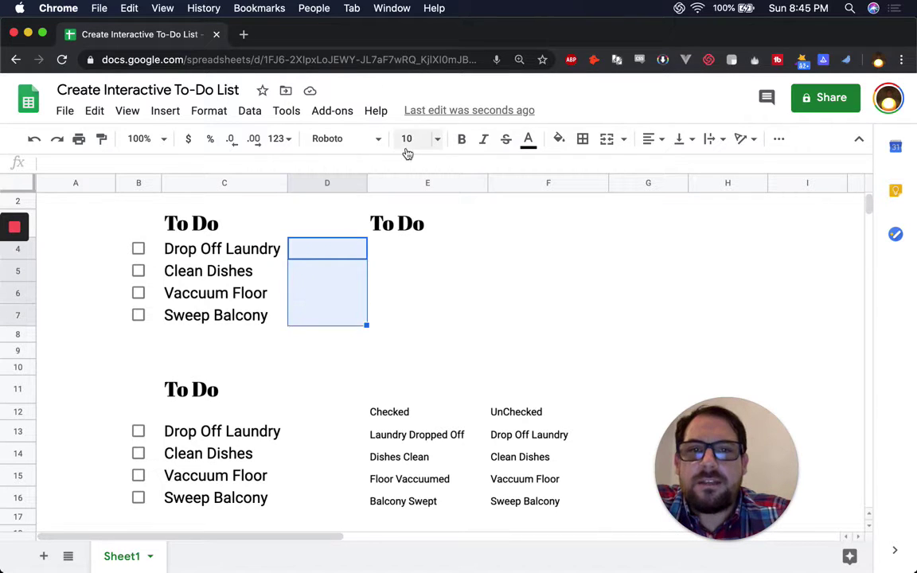
{"action": "left_click", "coordinate": [164, 111]}
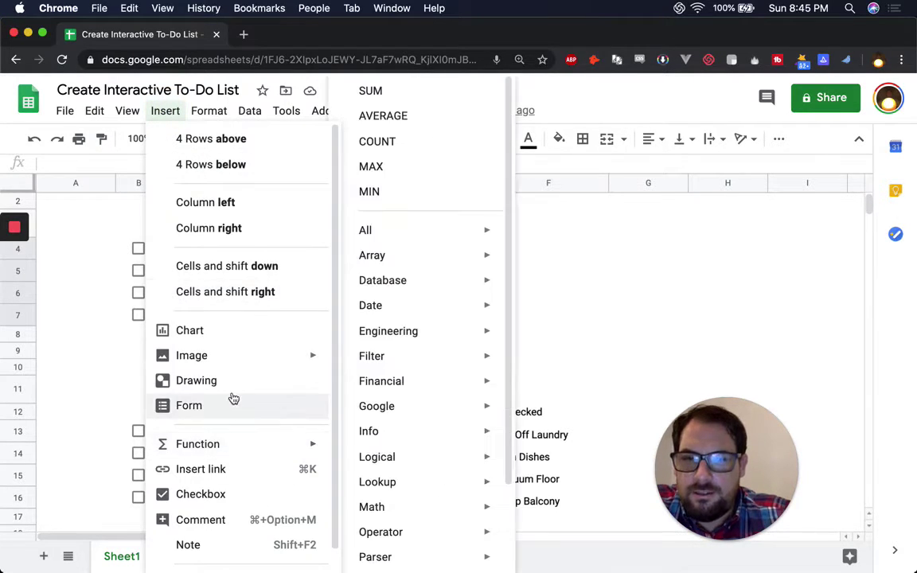
{"action": "left_click", "coordinate": [228, 496]}
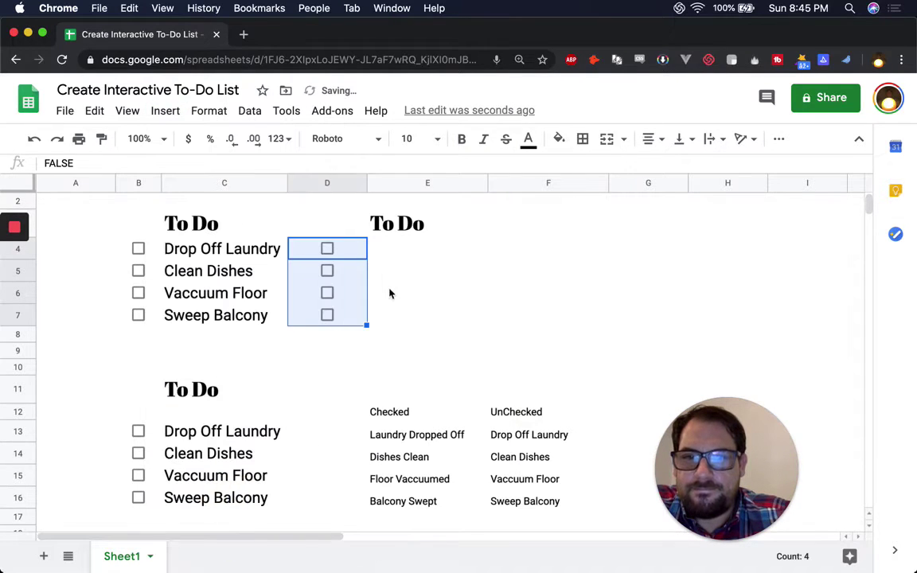
Enter the formula =if(D4,"Laundry Dropped Off","Drop Off Laundry") in cell E4.
{"action": "left_click", "coordinate": [348, 251]}
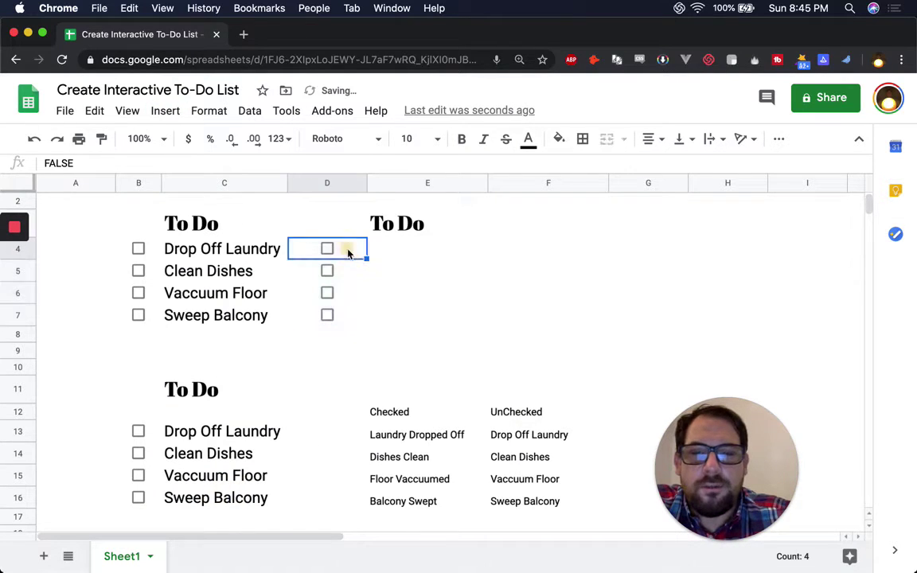
{"action": "left_click", "coordinate": [403, 253]}
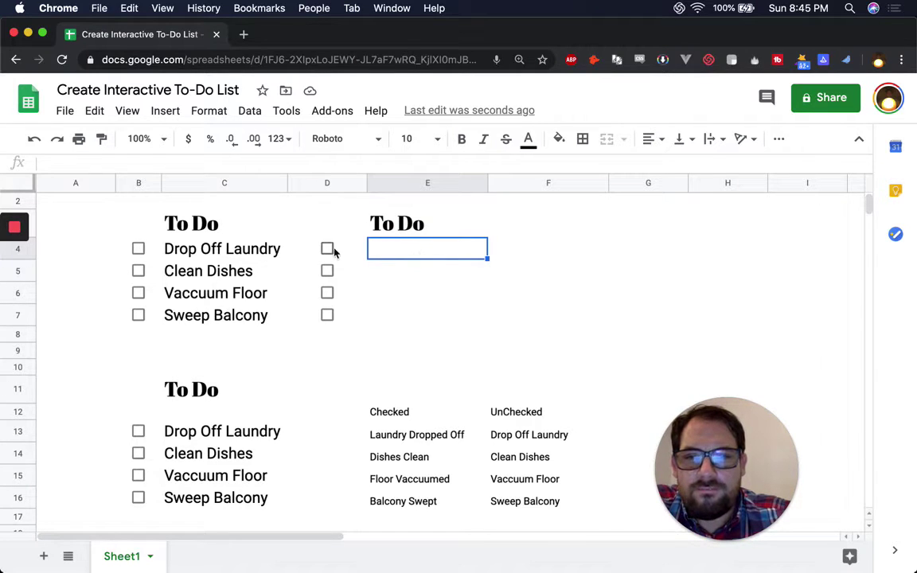
{"action": "type", "text": "="}
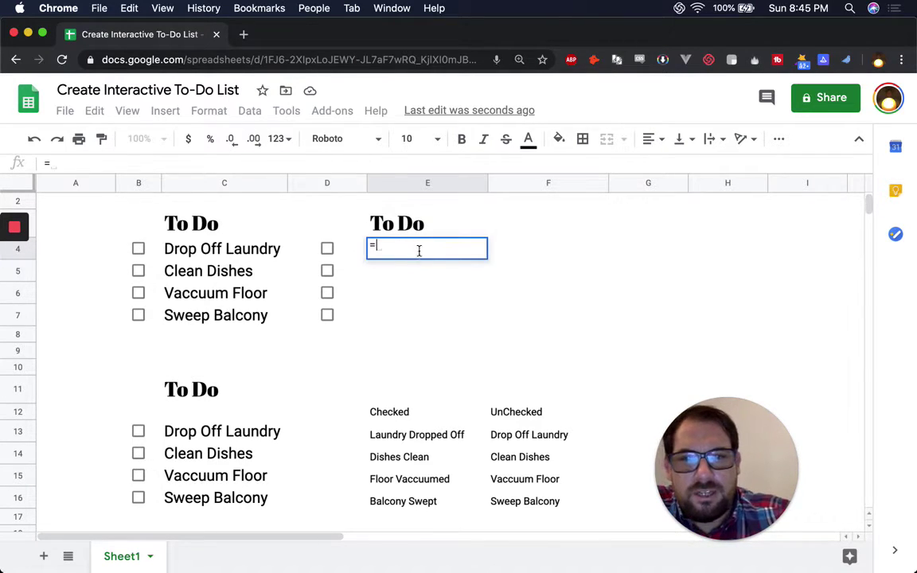
{"action": "type", "text": "if"}
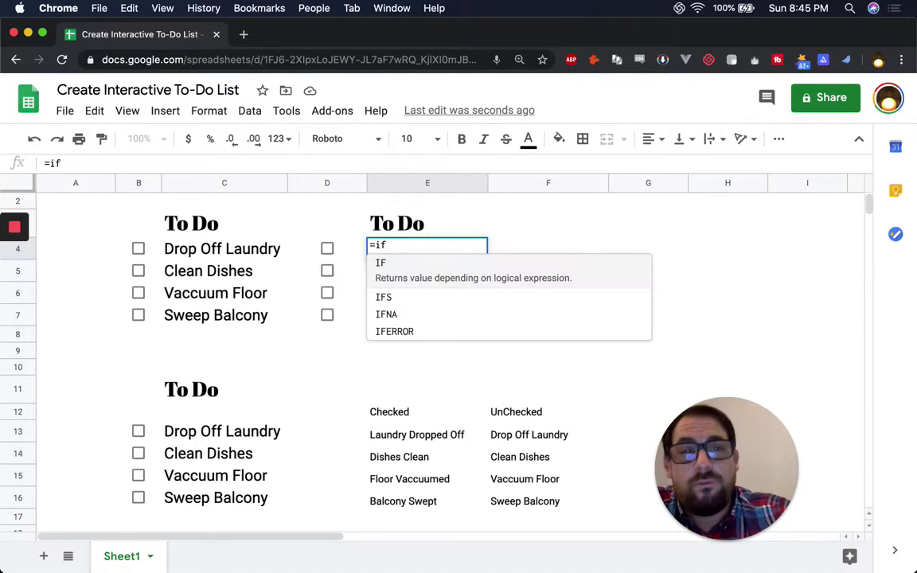
{"action": "type", "text": "("}
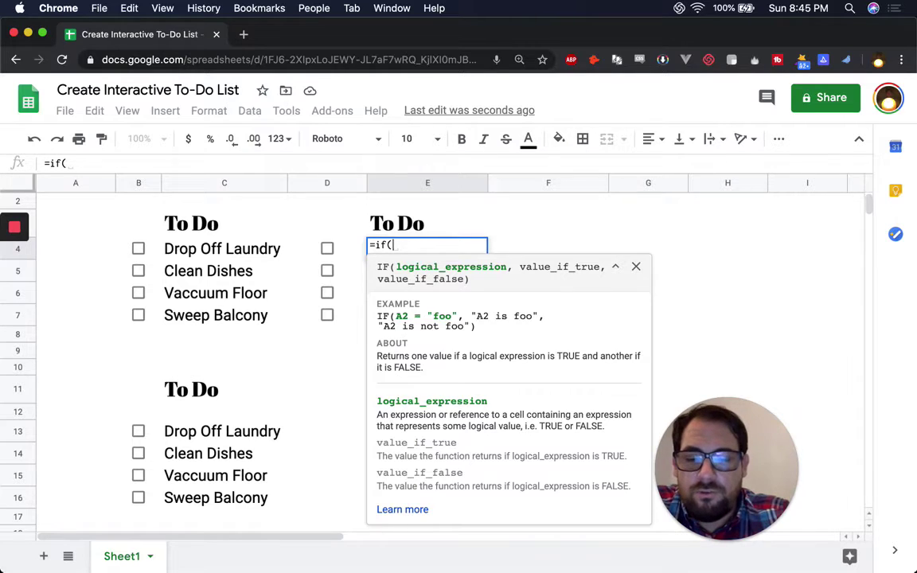
{"action": "type", "text": "D4"}
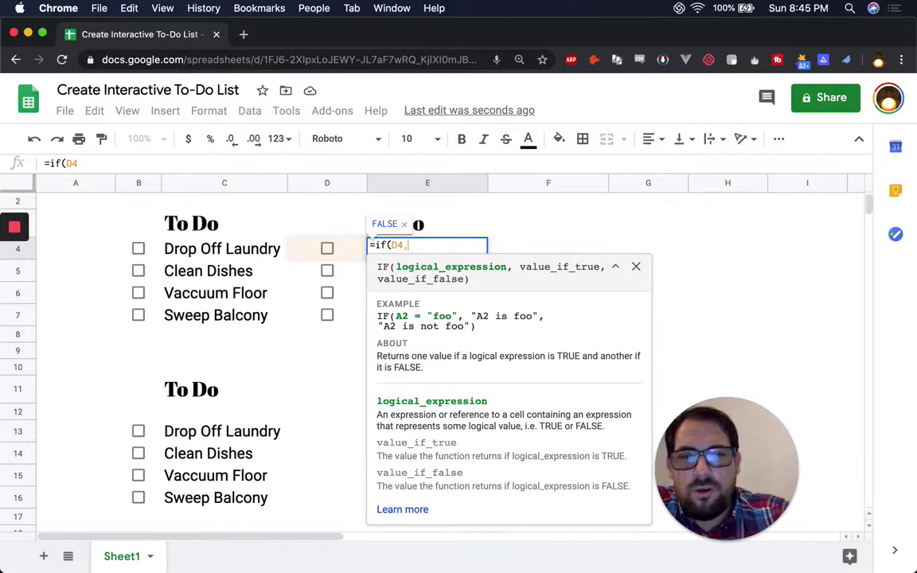
{"action": "type", "text": ","}
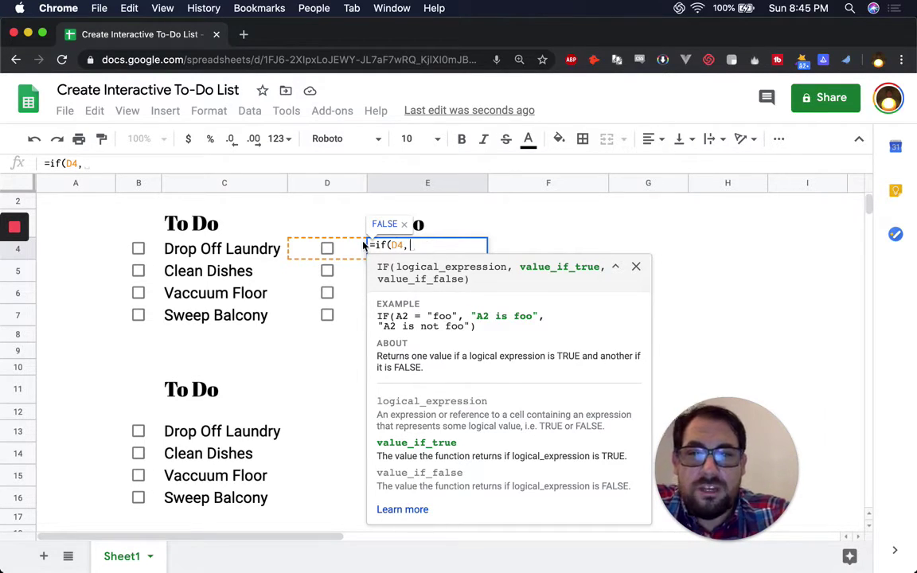
{"action": "type", "text": "\""}
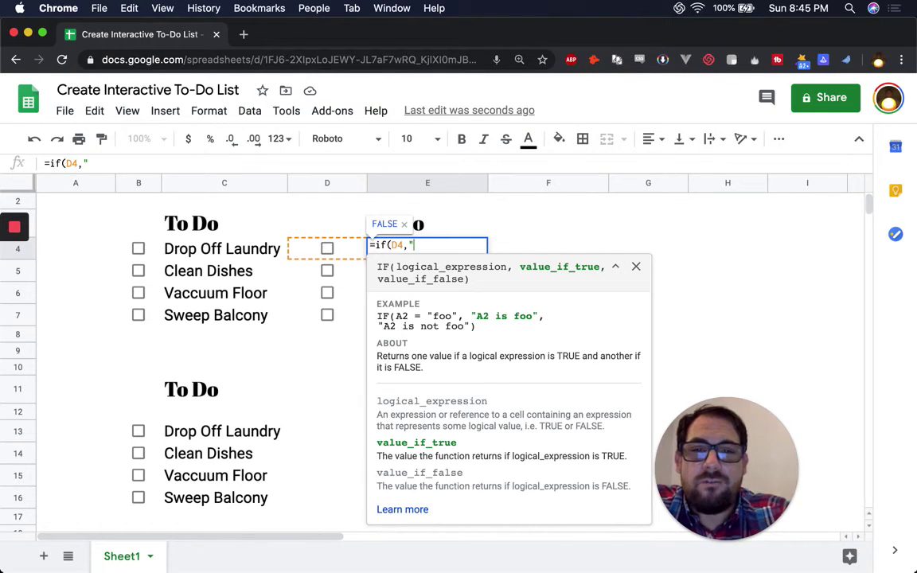
{"action": "type", "text": "D"}
{"action": "key", "text": "BackSpace"}
{"action": "type", "text": "Laundry Drop"}
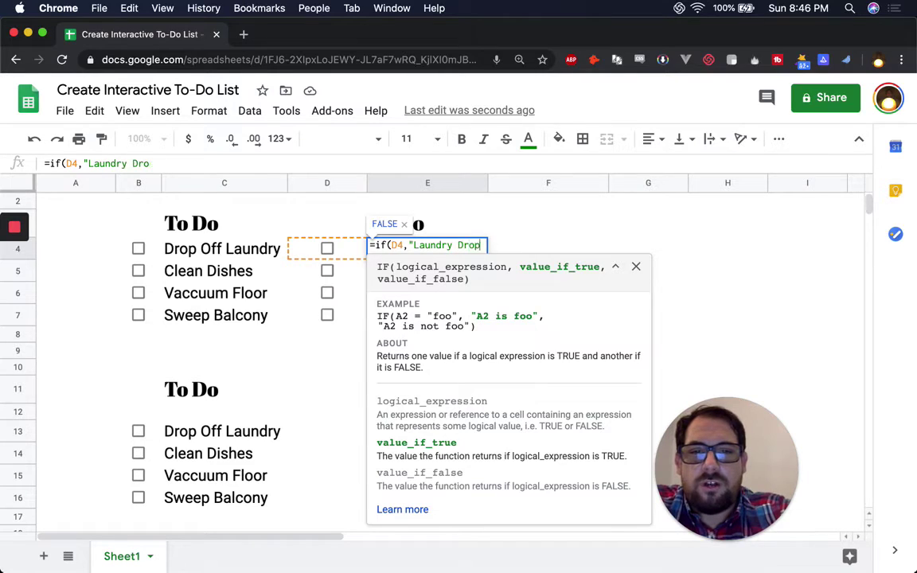
{"action": "type", "text": "ped Off\","}
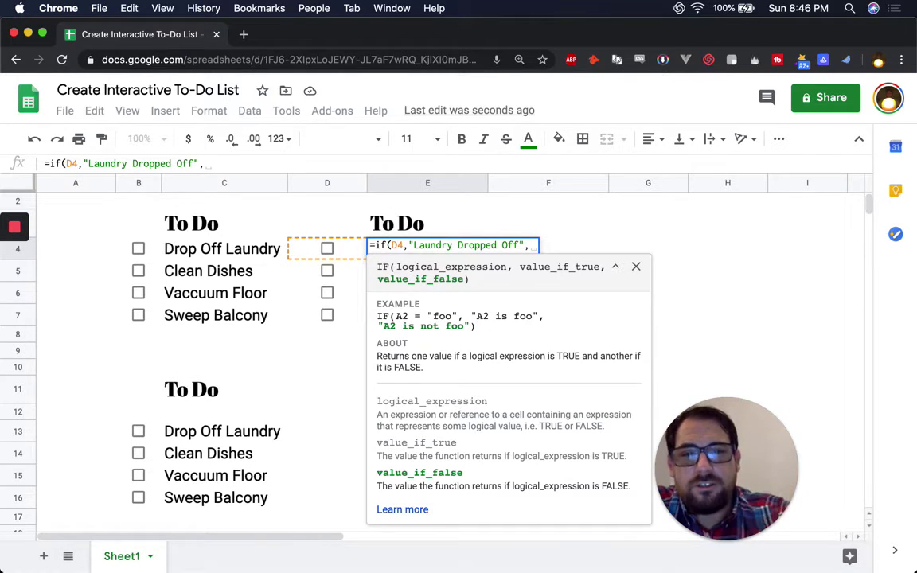
{"action": "type", "text": "\"Drop "}
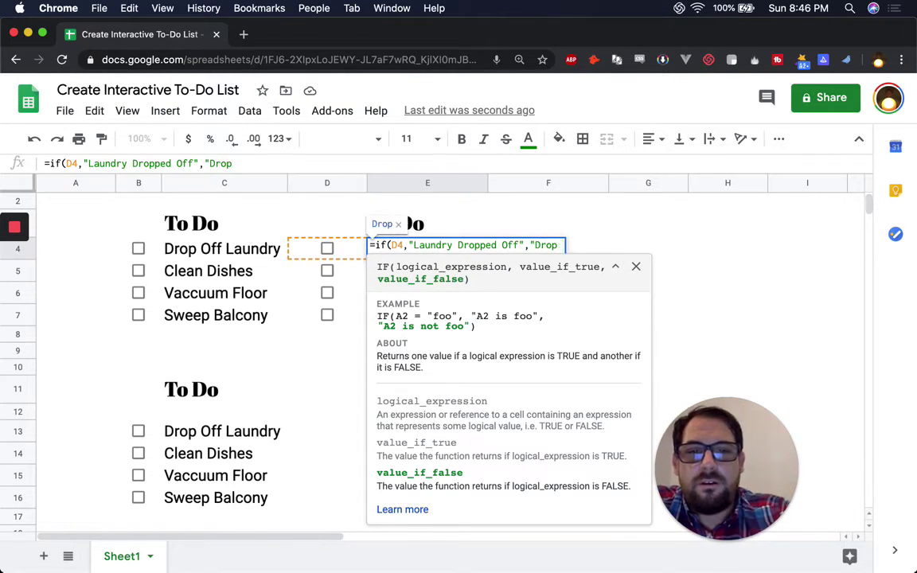
{"action": "type", "text": "Off Laundr"}
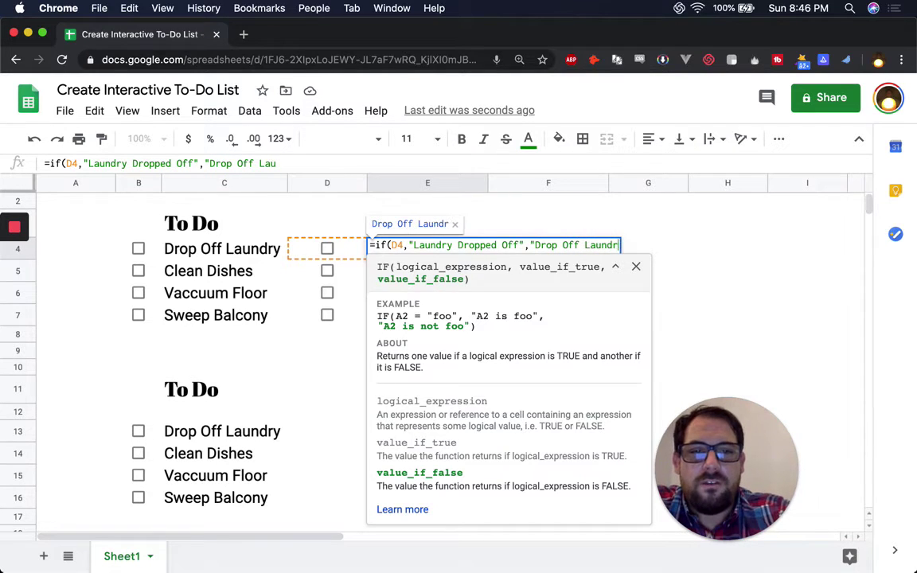
{"action": "type", "text": "y\")"}
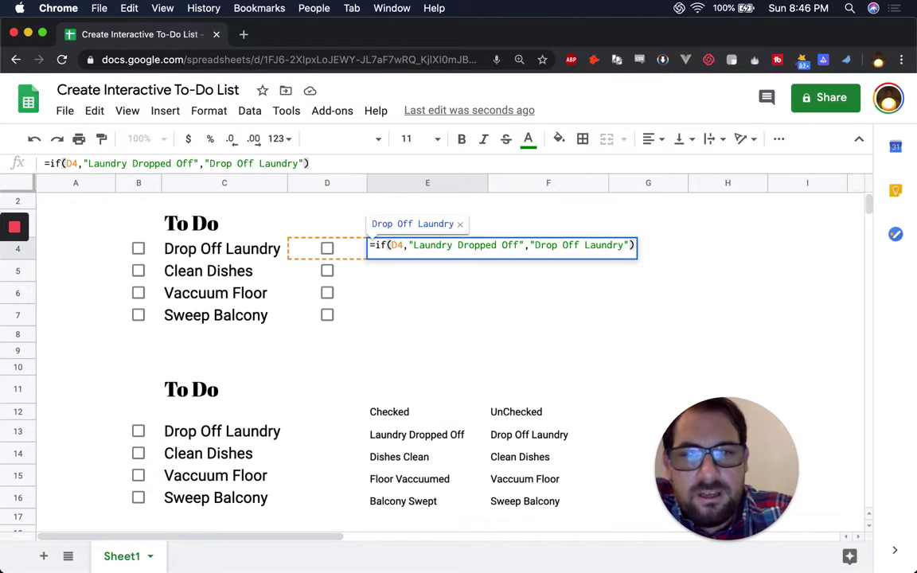
{"action": "key", "text": "Return"}
{"action": "left_click", "coordinate": [406, 251]}
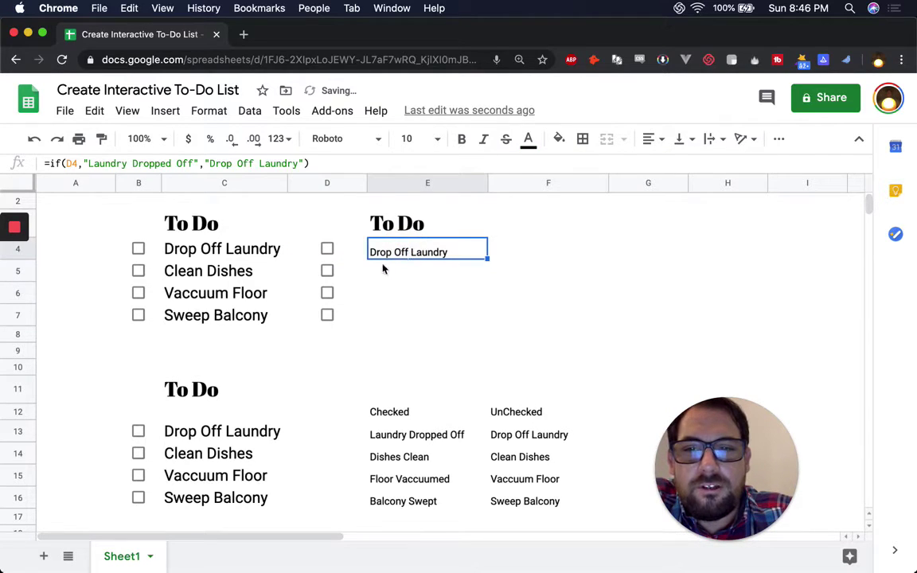
Check the formulas in C5 and C6, and copy the formula from E4 into E5 and E6.
{"action": "left_click", "coordinate": [207, 272]}
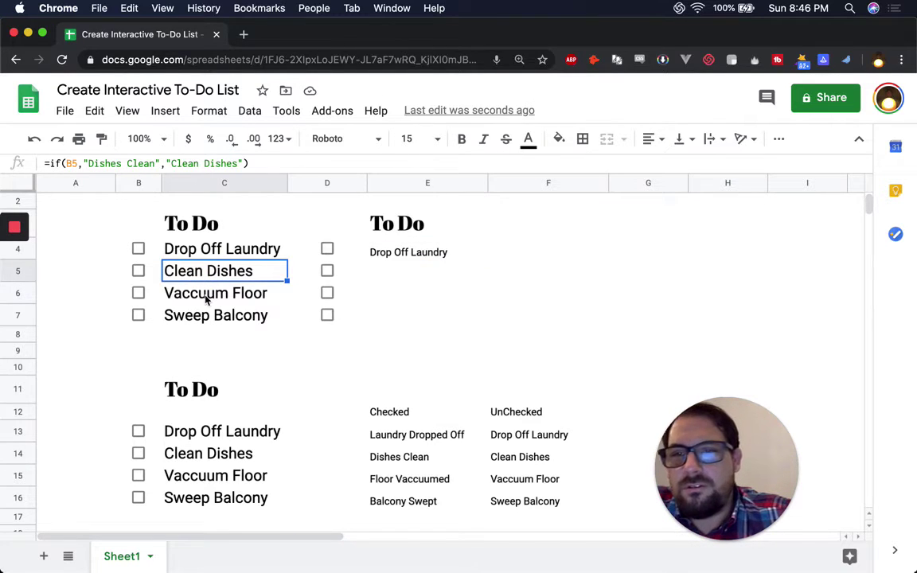
{"action": "left_click", "coordinate": [205, 298]}
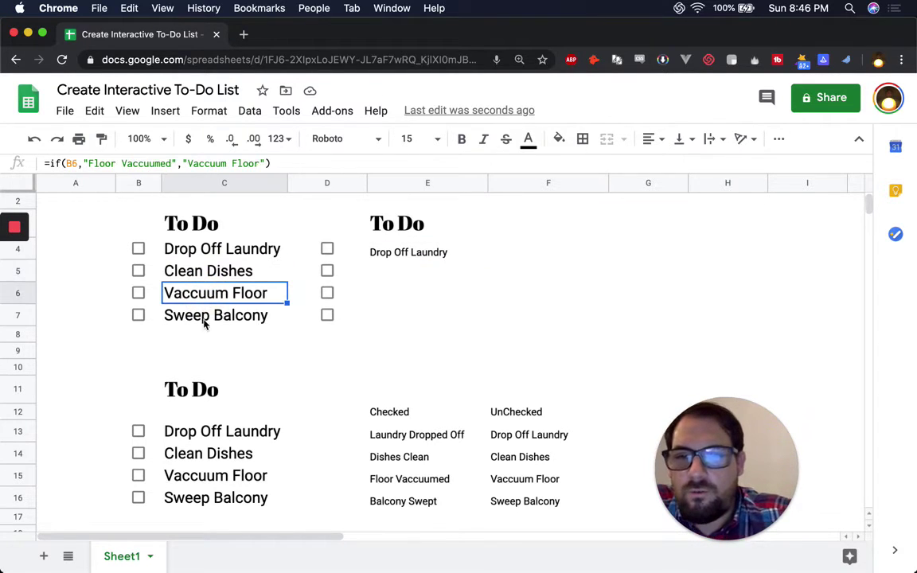
{"action": "left_click", "coordinate": [384, 255]}
{"action": "key", "text": "super+c"}
{"action": "left_click", "coordinate": [402, 285]}
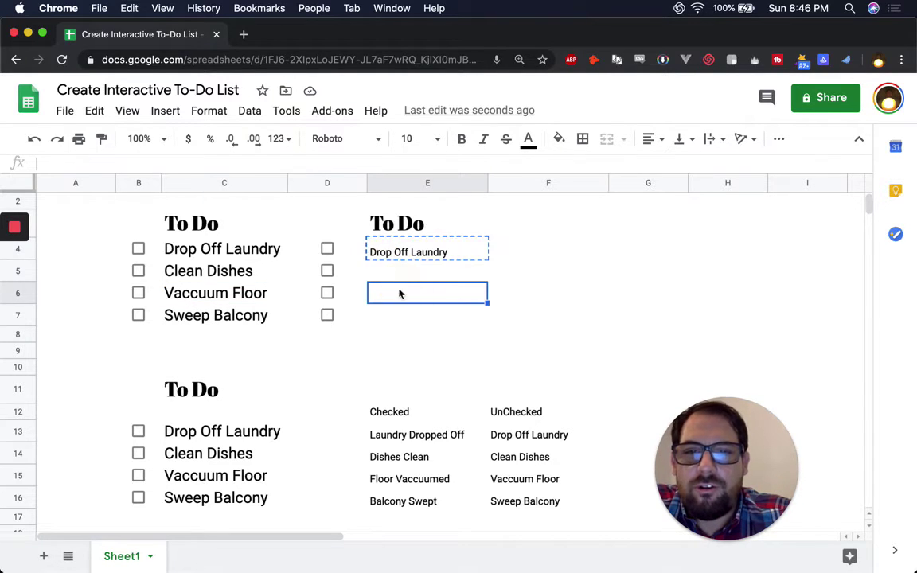
{"action": "key", "text": "super+v"}
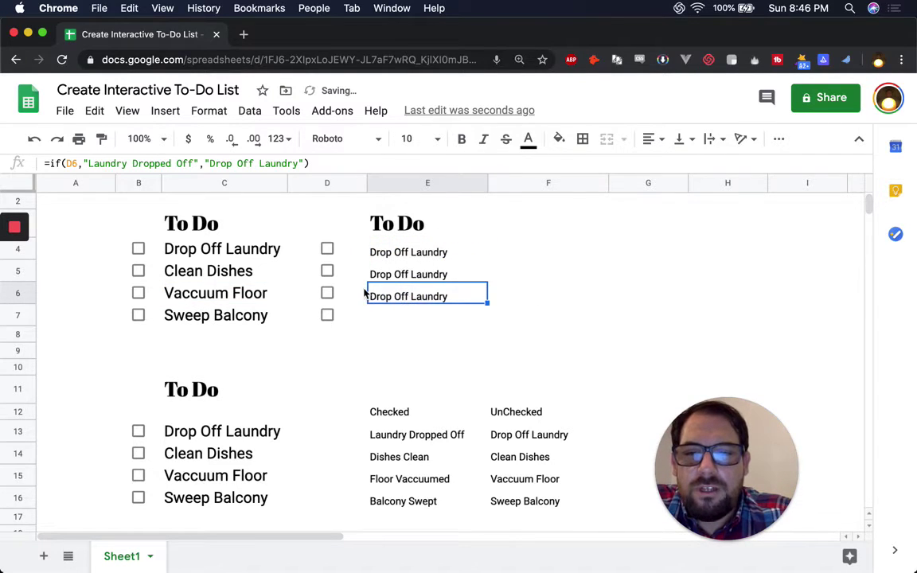
Replace the unchecked text in E5's IF formula with "Clean Dishes", copied from cell C5.
{"action": "left_click", "coordinate": [376, 273]}
{"action": "left_click", "coordinate": [234, 277]}
{"action": "key", "text": "super+c"}
{"action": "left_click", "coordinate": [402, 272]}
{"action": "double_click", "coordinate": [430, 267]}
{"action": "left_click_drag", "start_coordinate": [534, 269], "coordinate": [625, 267]}
{"action": "key", "text": "super+v"}
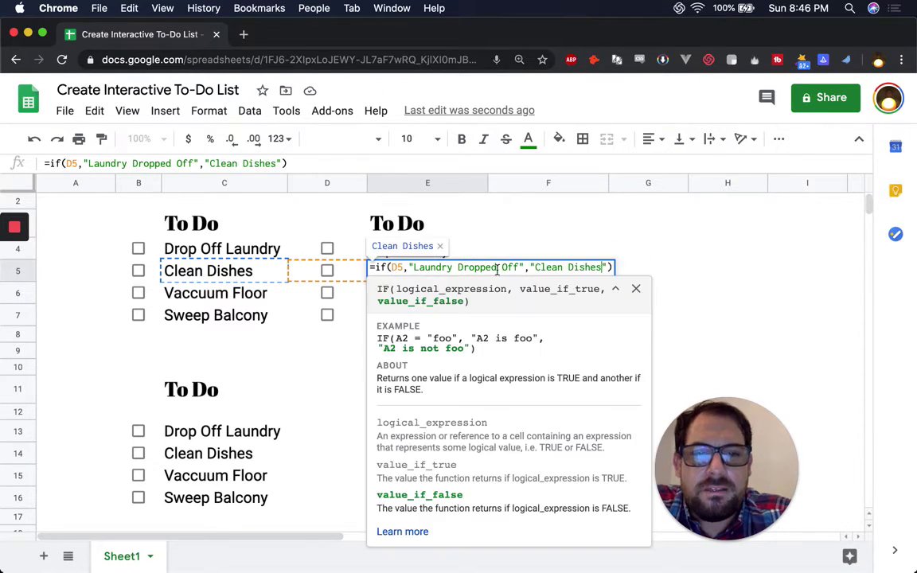
Change the checked text in E5's IF formula to "Dishes Clean" and commit the formula.
{"action": "left_click_drag", "start_coordinate": [522, 267], "coordinate": [422, 266]}
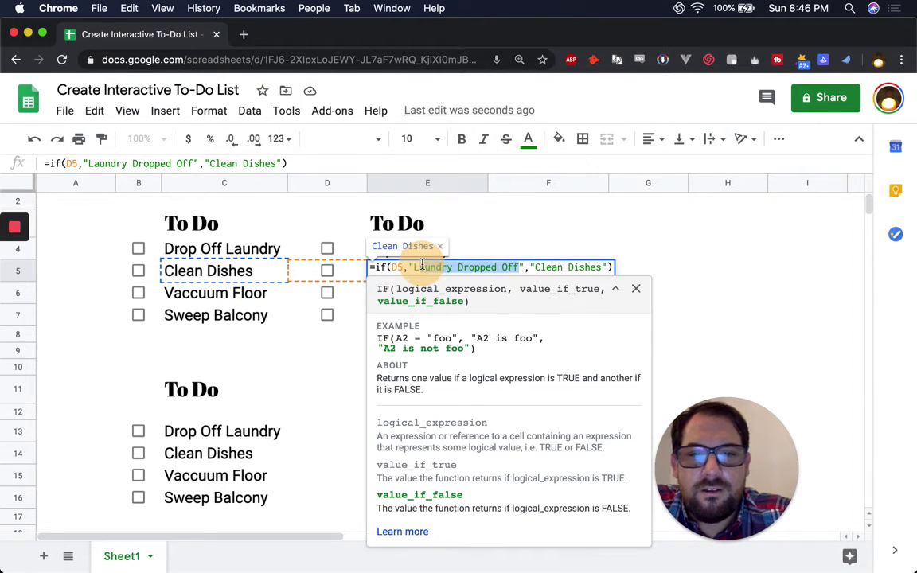
{"action": "key", "text": "BackSpace"}
{"action": "type", "text": "dish"}
{"action": "key", "text": "BackSpace"}
{"action": "key", "text": "BackSpace"}
{"action": "key", "text": "BackSpace"}
{"action": "key", "text": "BackSpace"}
{"action": "type", "text": "Dishes Clean"}
{"action": "key", "text": "Return"}
Test the formulas in E5 and E4 by ticking and clearing the checkboxes in D5 and D4.
{"action": "left_click", "coordinate": [328, 272]}
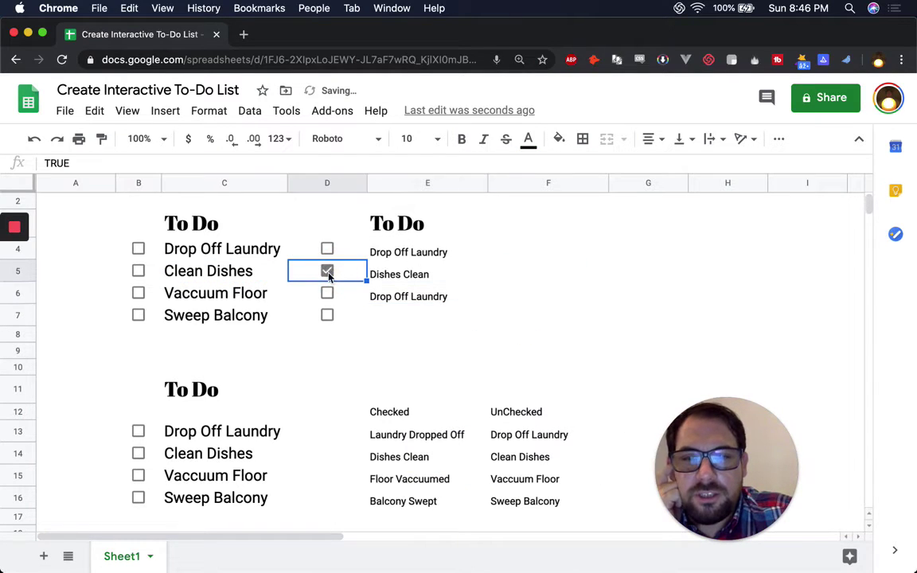
{"action": "left_click", "coordinate": [327, 271]}
{"action": "left_click", "coordinate": [407, 275]}
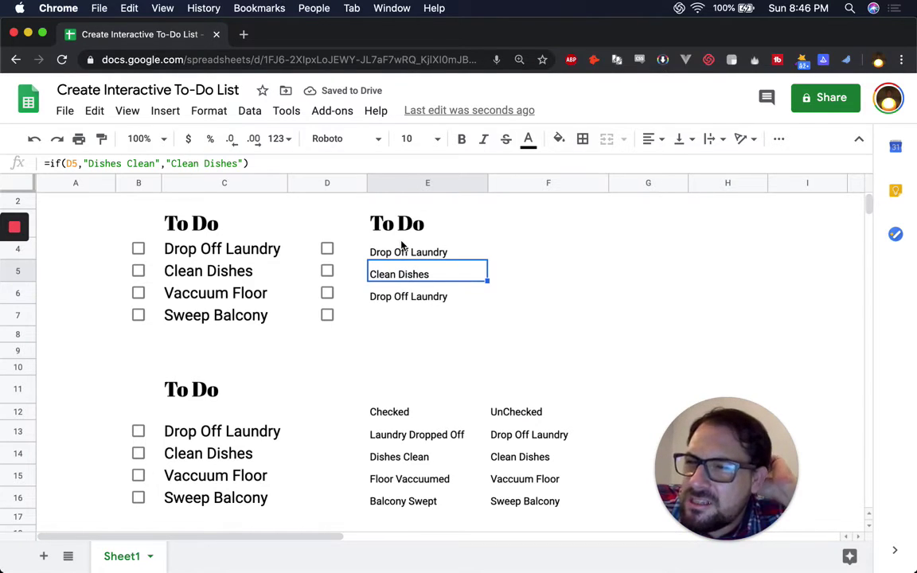
{"action": "left_click", "coordinate": [400, 251]}
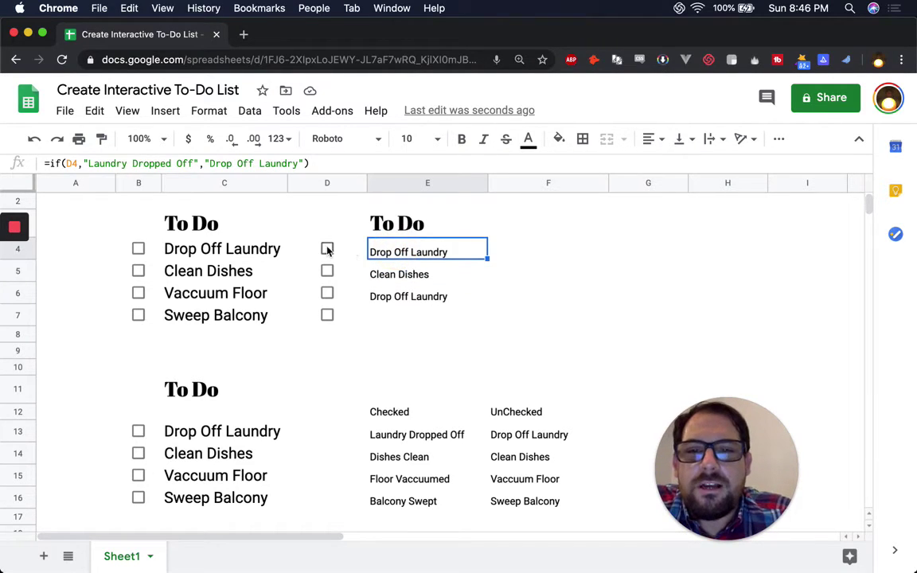
{"action": "left_click", "coordinate": [327, 249]}
{"action": "left_click", "coordinate": [327, 248]}
Examine the checked-state text inside the IF formula in cell E4, leaving the formula as it is.
{"action": "left_click", "coordinate": [390, 251]}
{"action": "double_click", "coordinate": [414, 247]}
{"action": "left_click_drag", "start_coordinate": [414, 247], "coordinate": [501, 229]}
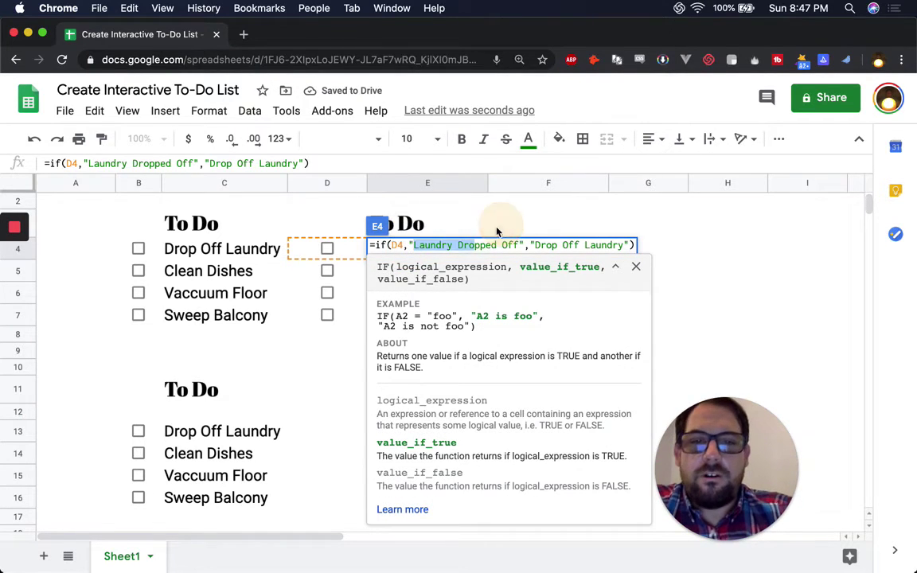
{"action": "left_click", "coordinate": [492, 222]}
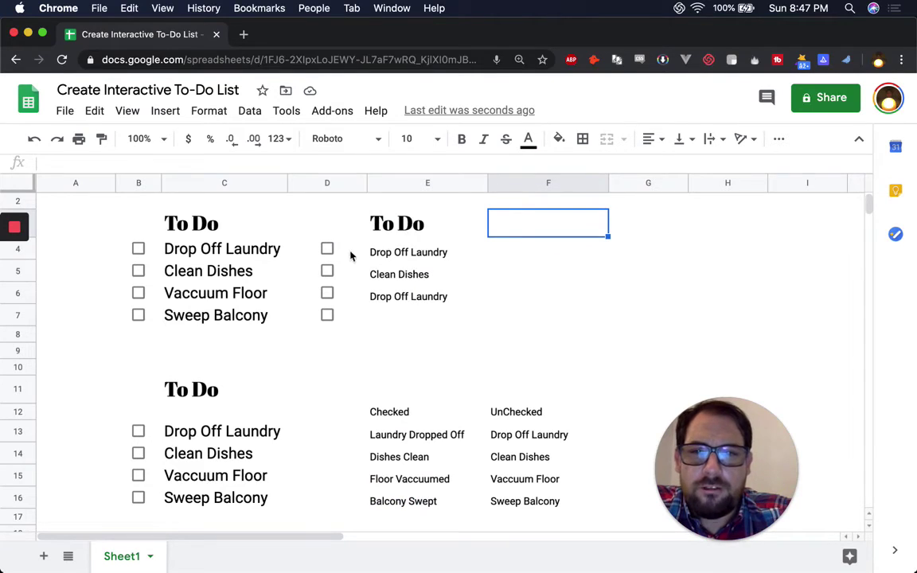
{"action": "left_click", "coordinate": [398, 251]}
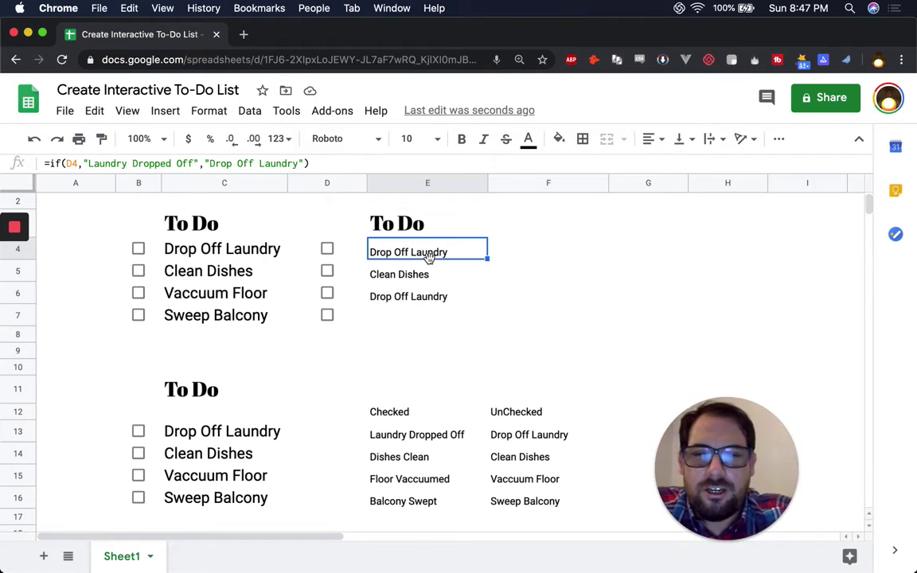
Examine the checked and unchecked text lists in columns E and F from row 13 down, and the IF formula in C13.
{"action": "left_click", "coordinate": [404, 436]}
{"action": "left_click", "coordinate": [497, 439]}
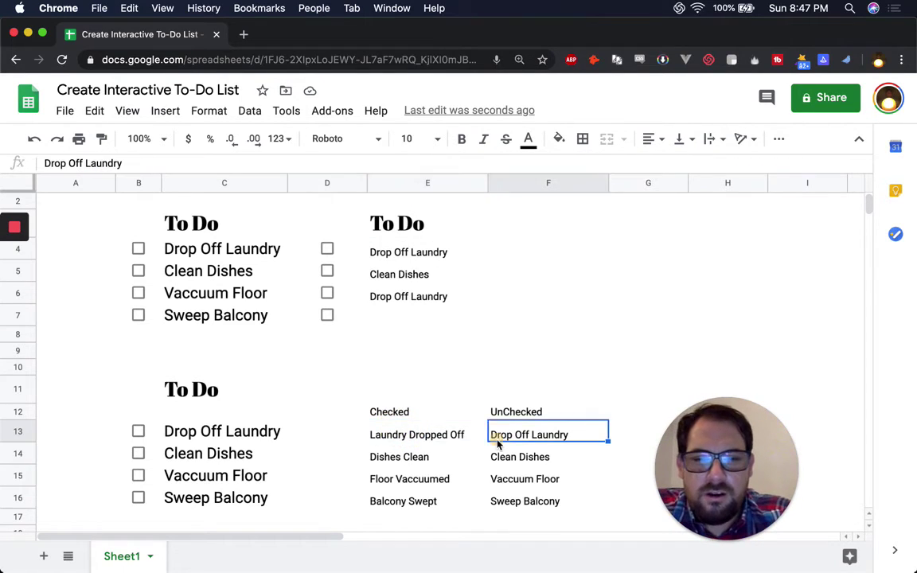
{"action": "left_click_drag", "start_coordinate": [377, 433], "coordinate": [401, 515]}
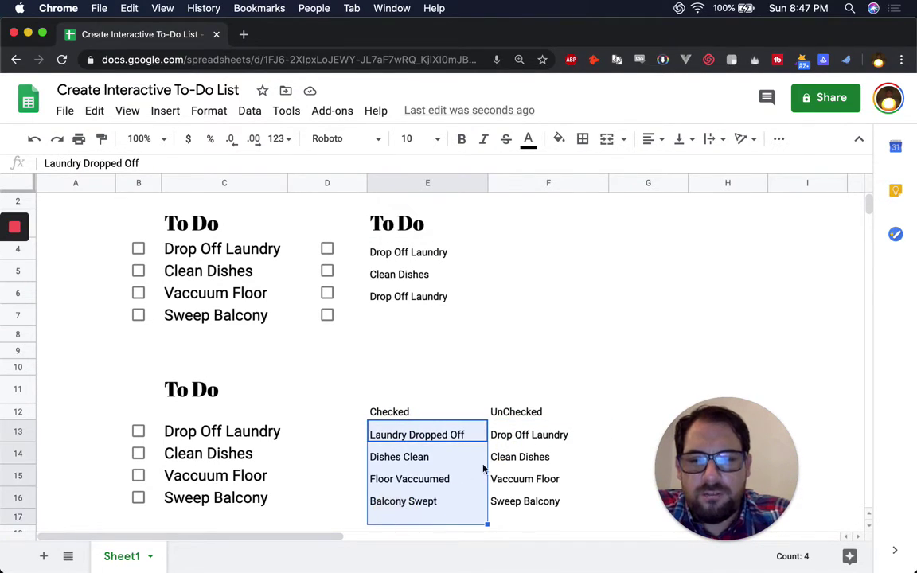
{"action": "left_click_drag", "start_coordinate": [500, 437], "coordinate": [517, 501]}
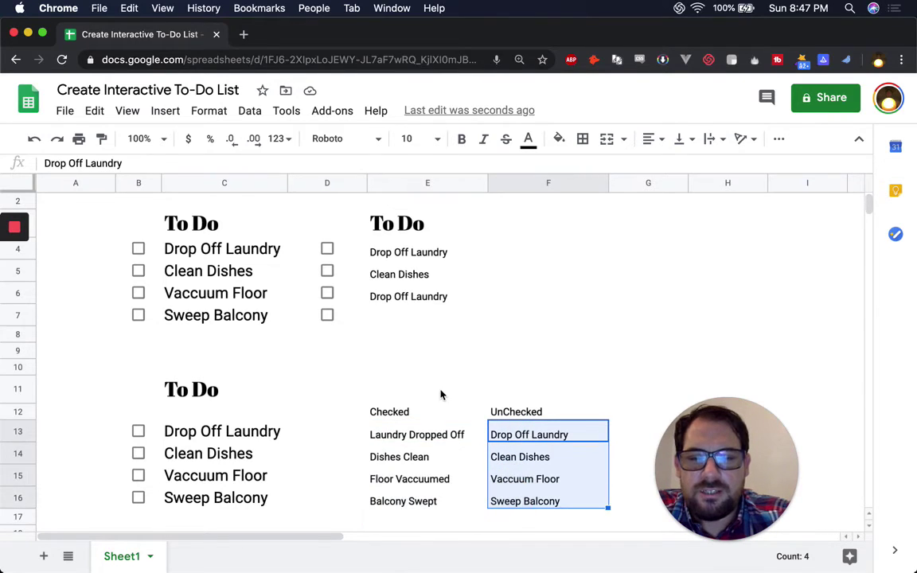
{"action": "left_click", "coordinate": [167, 431]}
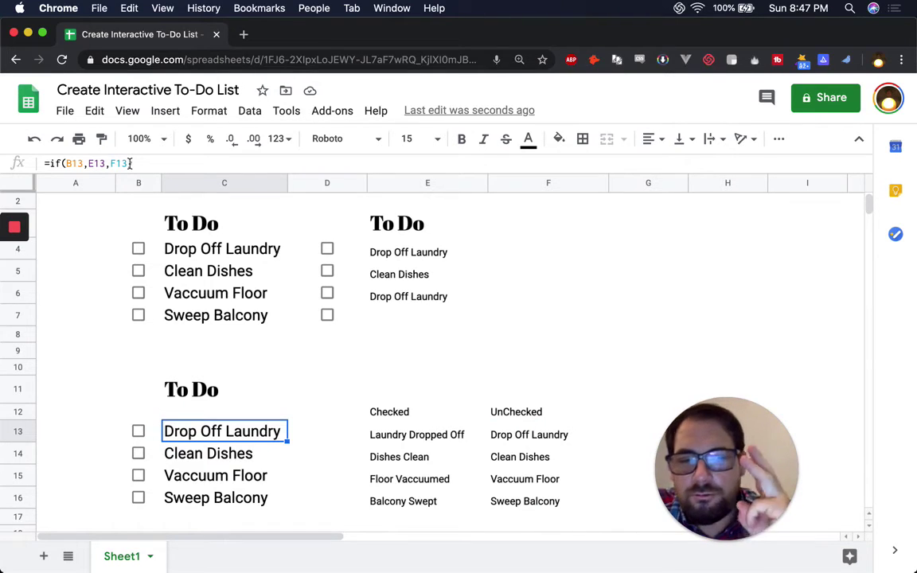
Tick and clear the checkbox in B13 to test how C13 draws its text from E13 and F13.
{"action": "left_click", "coordinate": [138, 431]}
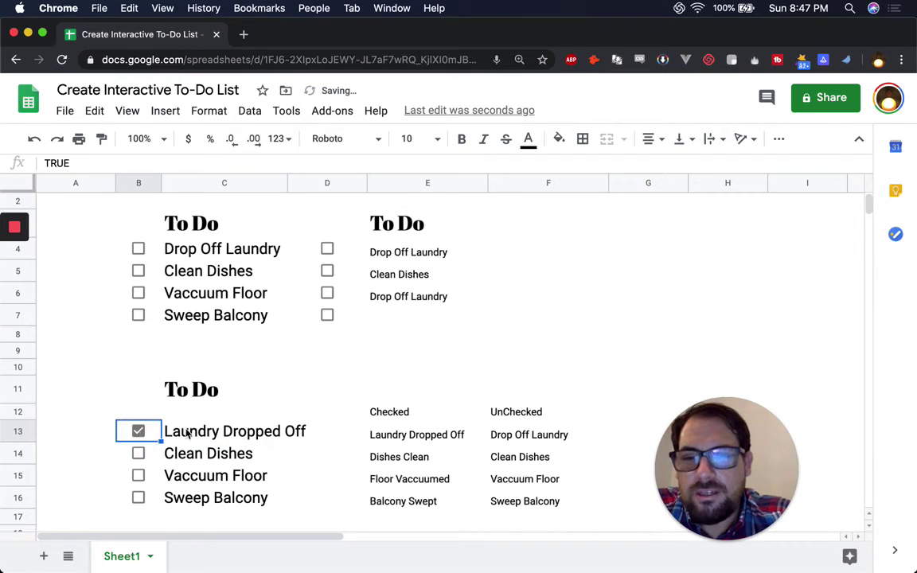
{"action": "left_click", "coordinate": [138, 431]}
{"action": "left_click", "coordinate": [138, 432]}
{"action": "left_click", "coordinate": [139, 431]}
{"action": "left_click", "coordinate": [386, 435]}
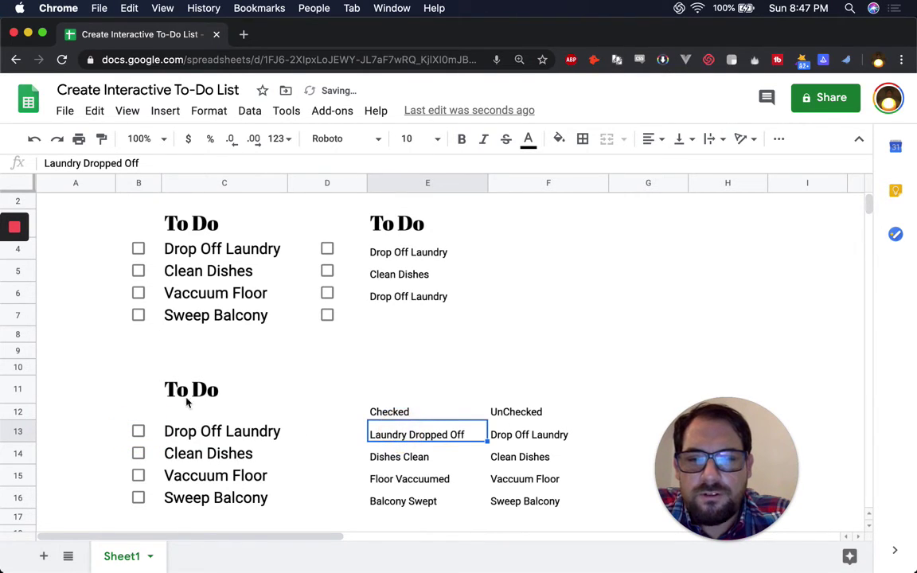
Rewrite the arguments of the IF formula in C13 so it reads =if(B13,F13,E13).
{"action": "left_click", "coordinate": [203, 431]}
{"action": "double_click", "coordinate": [203, 430]}
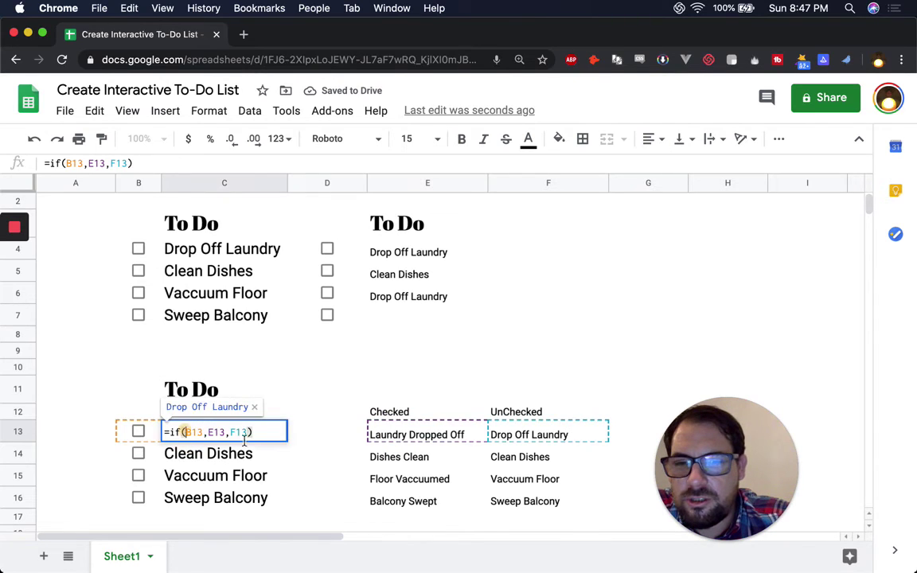
{"action": "key", "text": "BackSpace"}
{"action": "key", "text": "BackSpace"}
{"action": "key", "text": "BackSpace"}
{"action": "key", "text": "BackSpace"}
{"action": "key", "text": "BackSpace"}
{"action": "key", "text": "BackSpace"}
{"action": "key", "text": "BackSpace"}
{"action": "key", "text": "BackSpace"}
{"action": "key", "text": "BackSpace"}
{"action": "key", "text": "BackSpace"}
{"action": "key", "text": "BackSpace"}
{"action": "key", "text": "BackSpace"}
{"action": "type", "text": "B13"}
{"action": "left_click", "coordinate": [430, 164]}
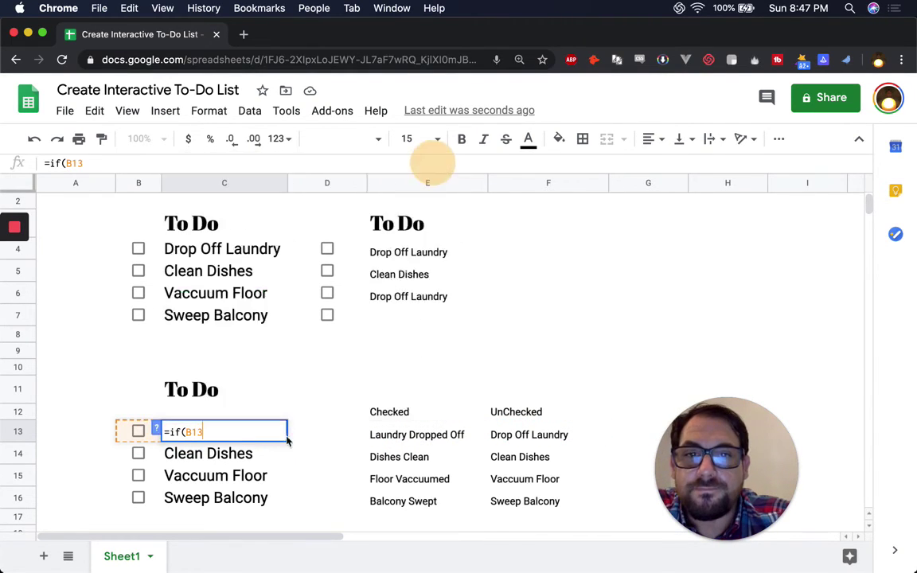
{"action": "type", "text": ","}
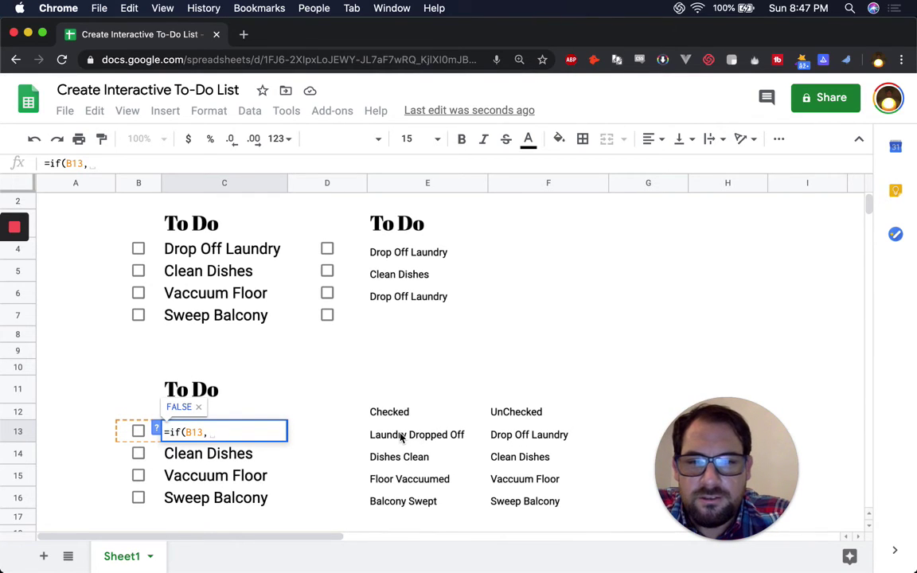
{"action": "type", "text": "F13,"}
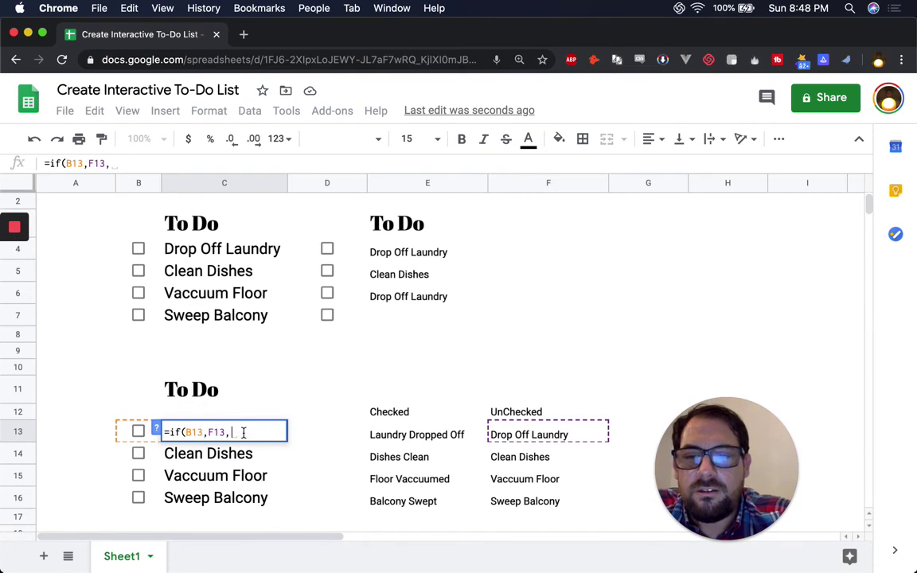
{"action": "type", "text": "E13)"}
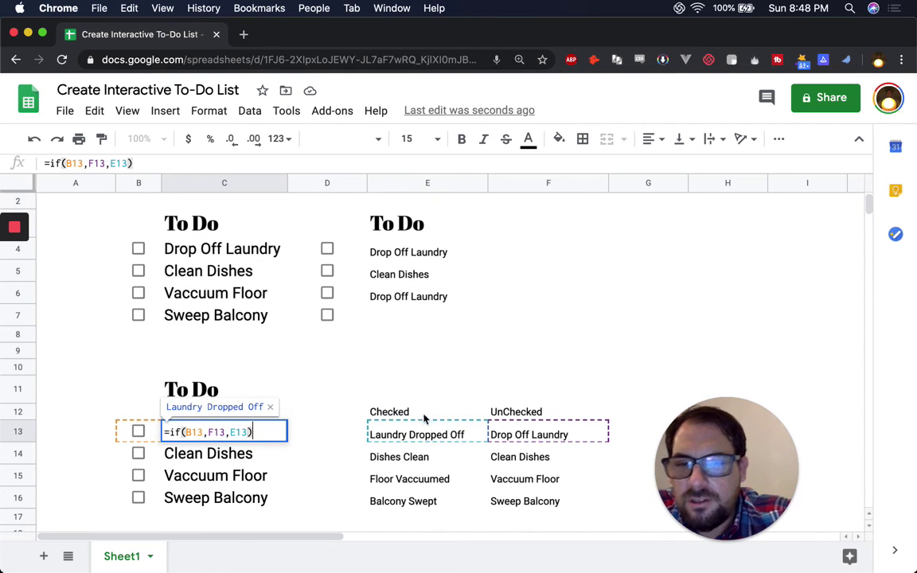
Swap the two text references in C13's formula to make it =if(B13,E13,F13) and commit it.
{"action": "double_click", "coordinate": [216, 432]}
{"action": "type", "text": "E13"}
{"action": "double_click", "coordinate": [236, 432]}
{"action": "type", "text": "F13"}
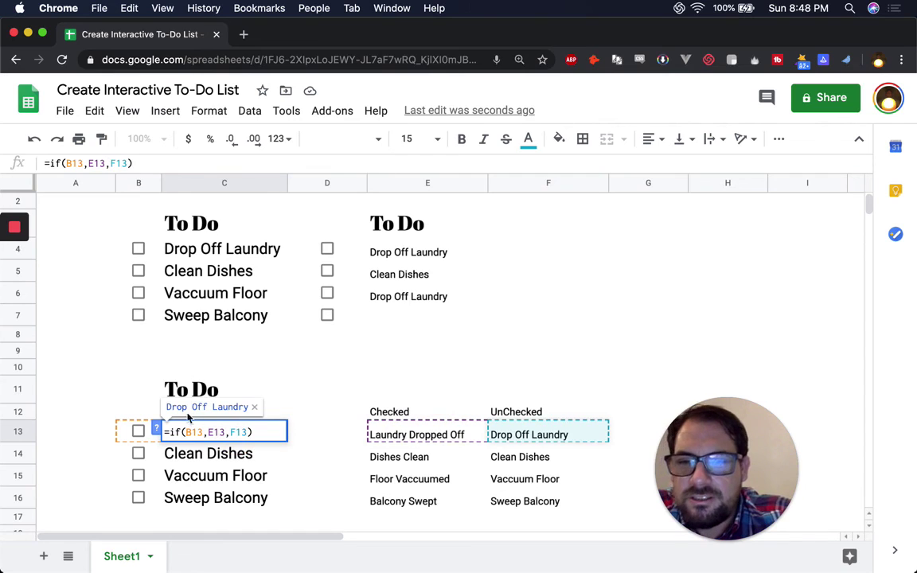
{"action": "key", "text": "Return"}
Test the rewritten C13 formula by ticking and clearing B13, and reopen the formula to view its cell references.
{"action": "left_click", "coordinate": [214, 430]}
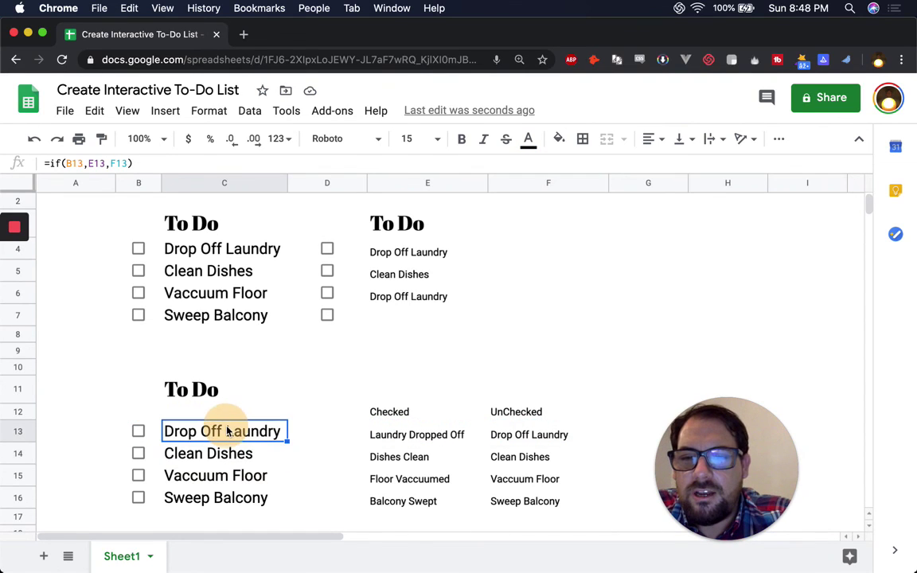
{"action": "left_click", "coordinate": [139, 431]}
{"action": "left_click", "coordinate": [139, 430]}
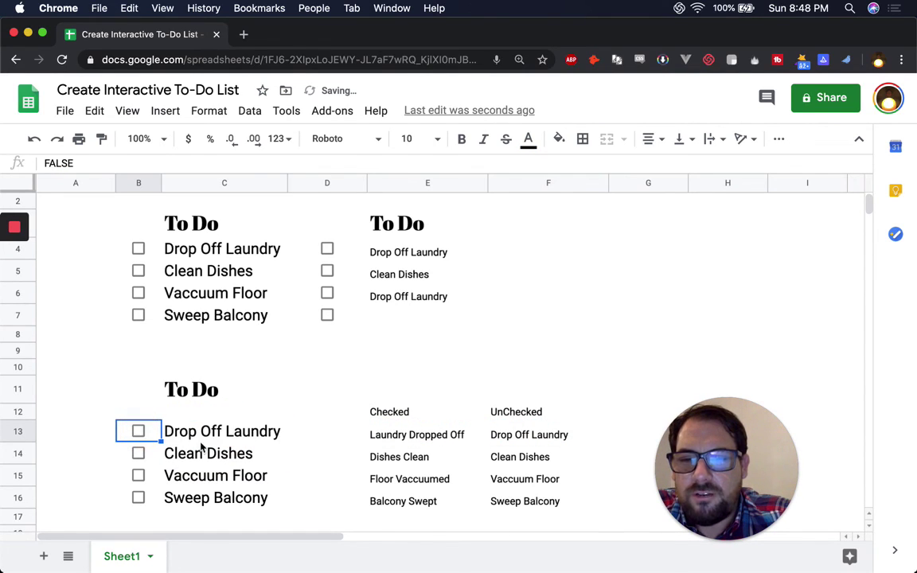
{"action": "left_click", "coordinate": [205, 437]}
{"action": "double_click", "coordinate": [213, 430]}
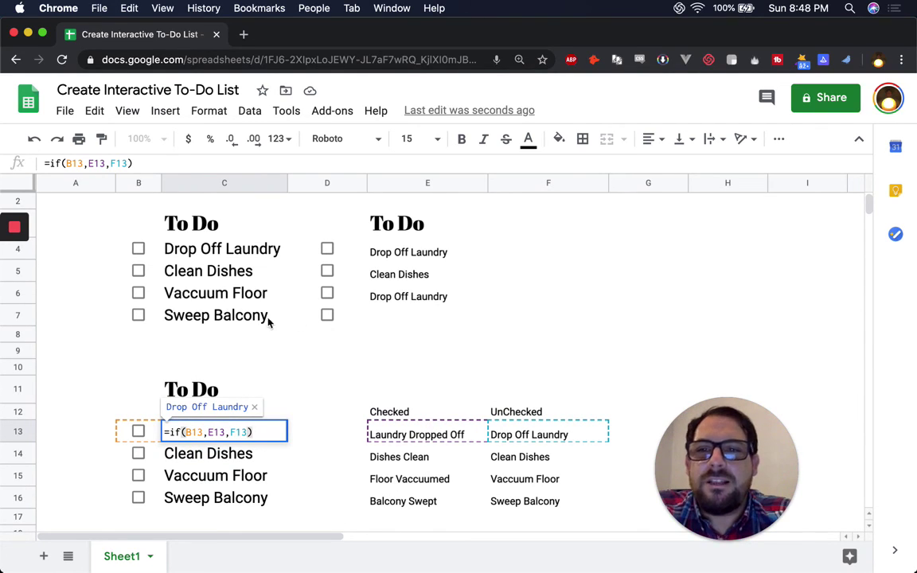
{"action": "mouse_move", "coordinate": [25, 269]}
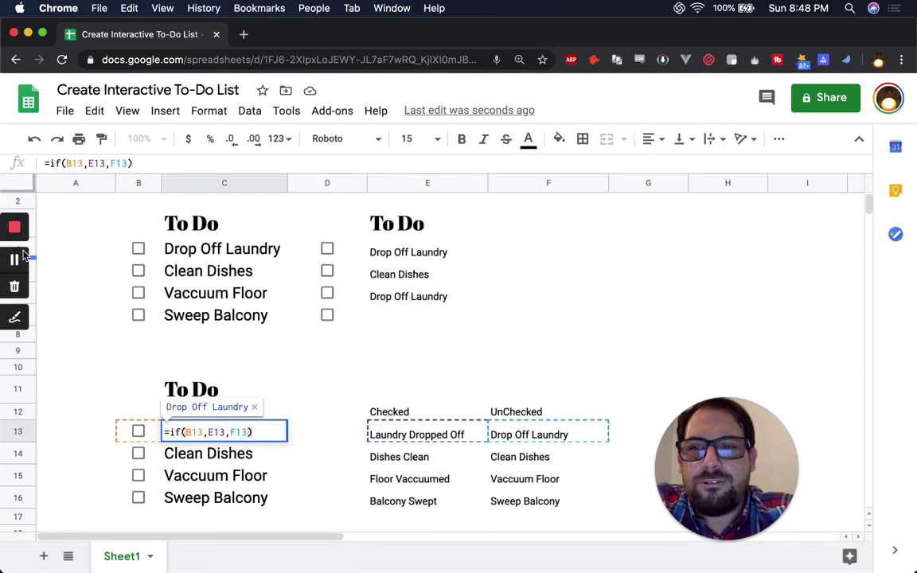